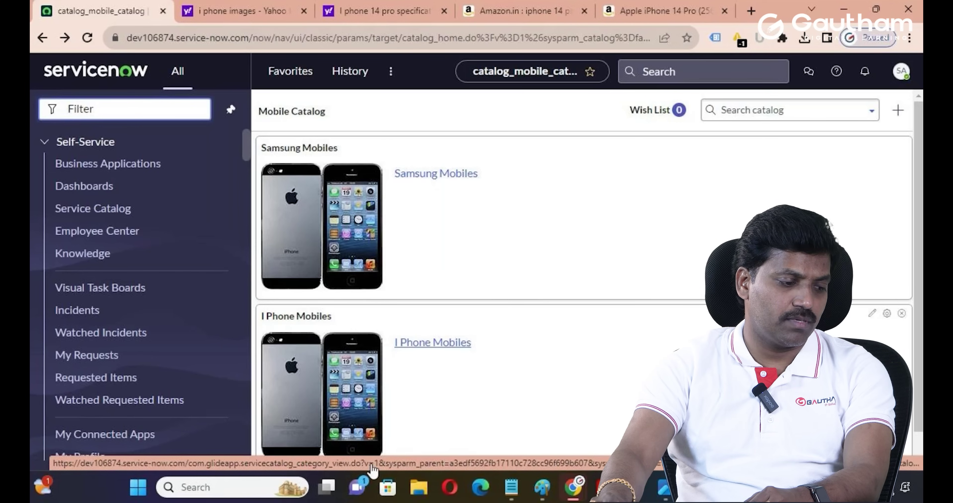
- Scroll the Acrobat e-book to the On-Boarding order guide exercise on page 339, then go back to ServiceNow
key(alt+Tab)
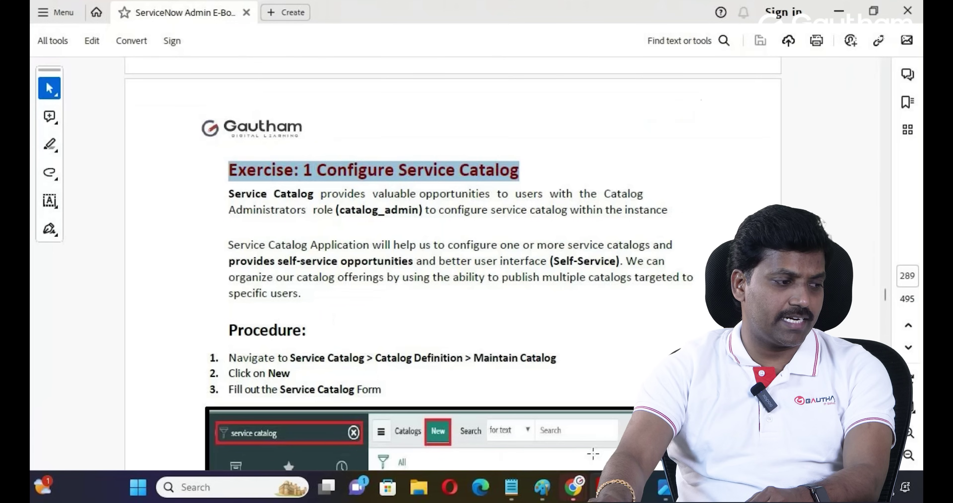
scroll(866, 240, up, 4)
scroll(865, 242, down, 1)
scroll(880, 202, down, 3)
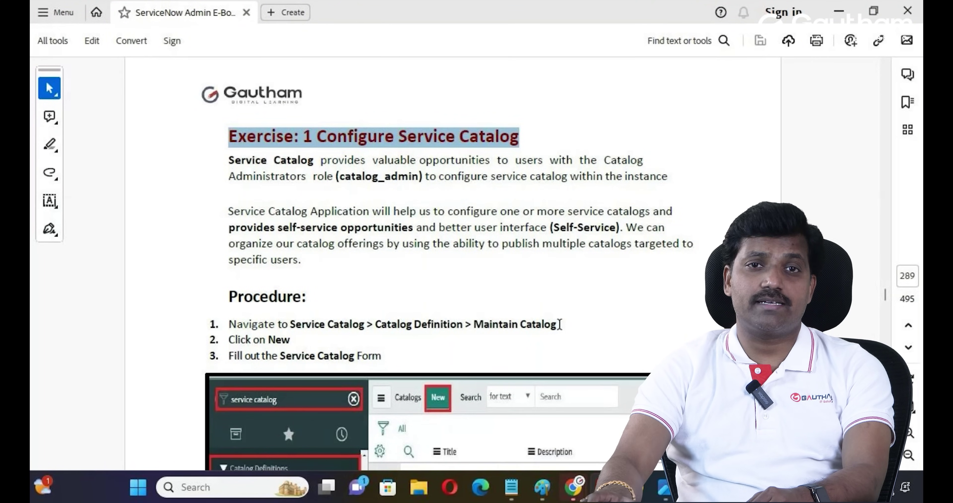
scroll(559, 327, down, 1)
scroll(563, 329, down, 6)
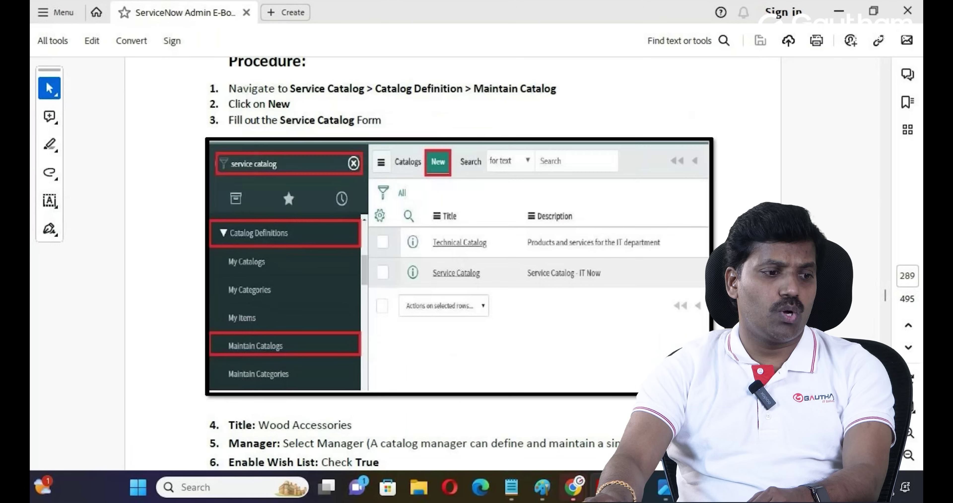
drag(887, 293, 888, 326)
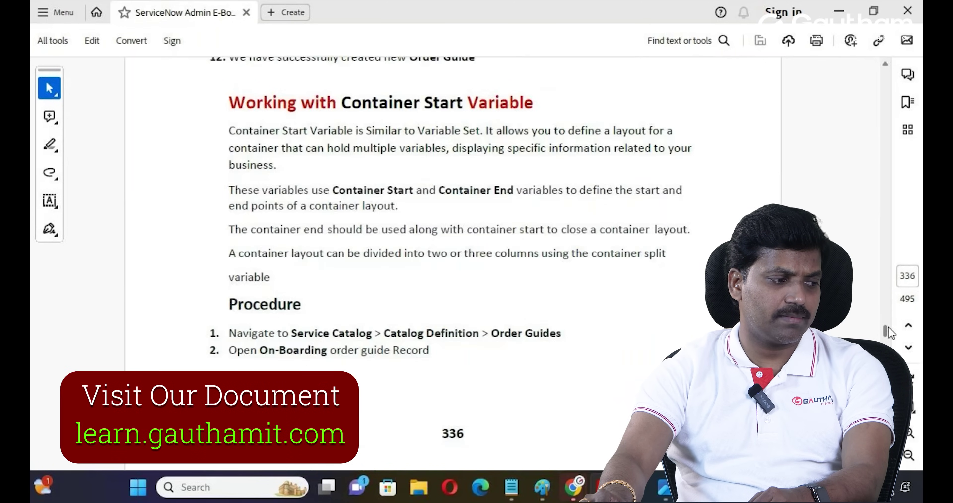
scroll(672, 334, down, 15)
scroll(673, 333, down, 15)
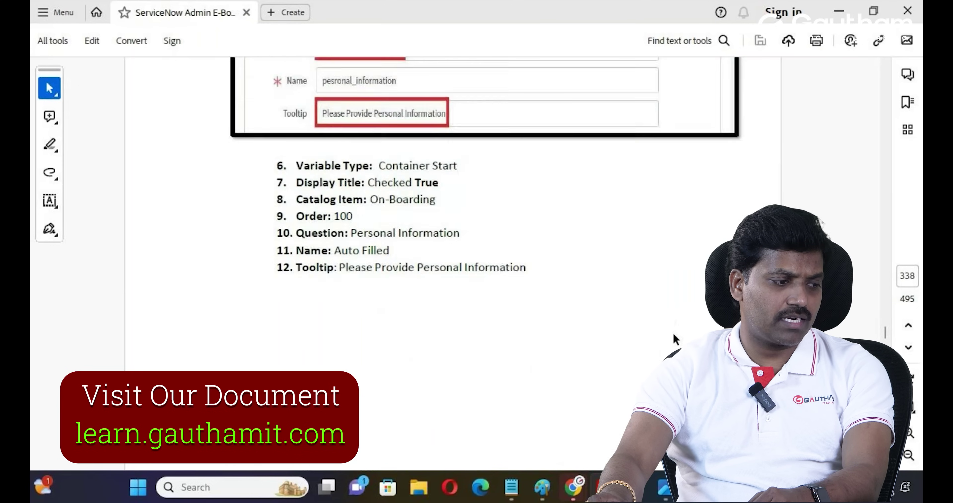
scroll(673, 333, down, 10)
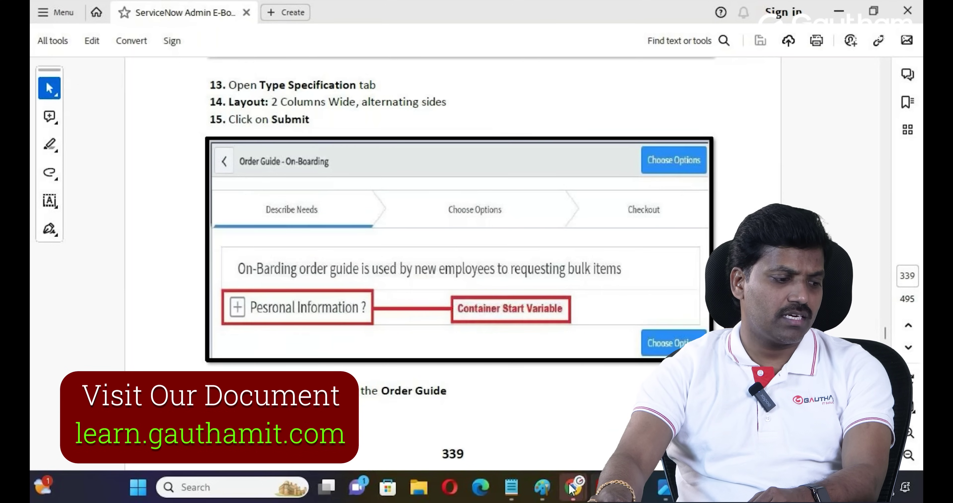
mouse_move(571, 482)
click(464, 401)
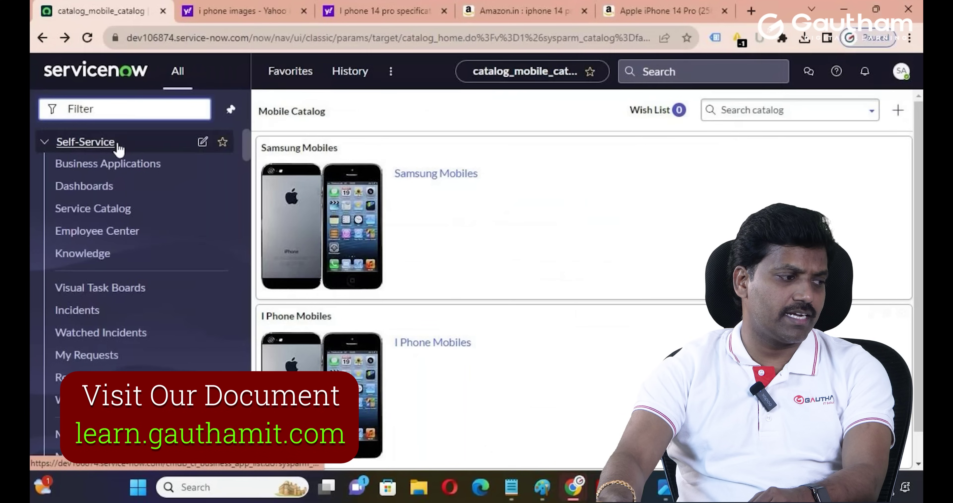
- Filter the navigator for 'service catalog', open Order Guides, and start a new order guide
text(serv)
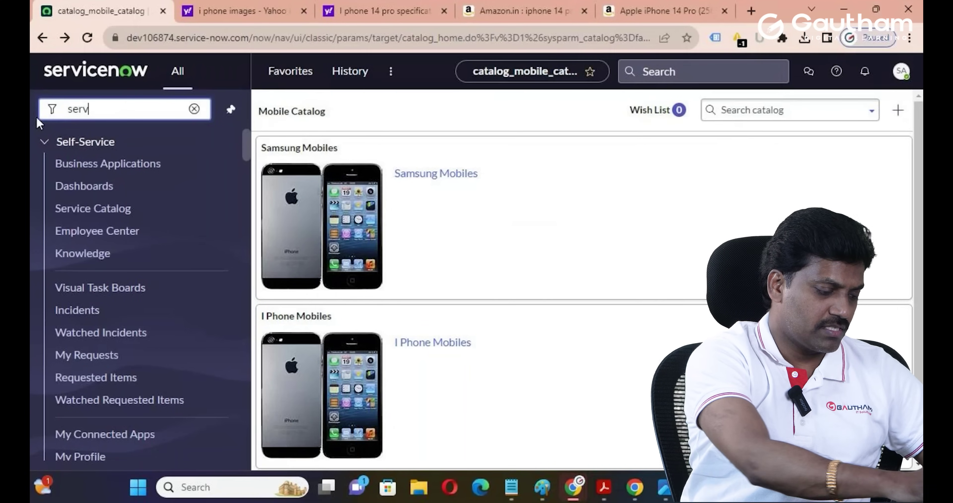
text(ice catalog)
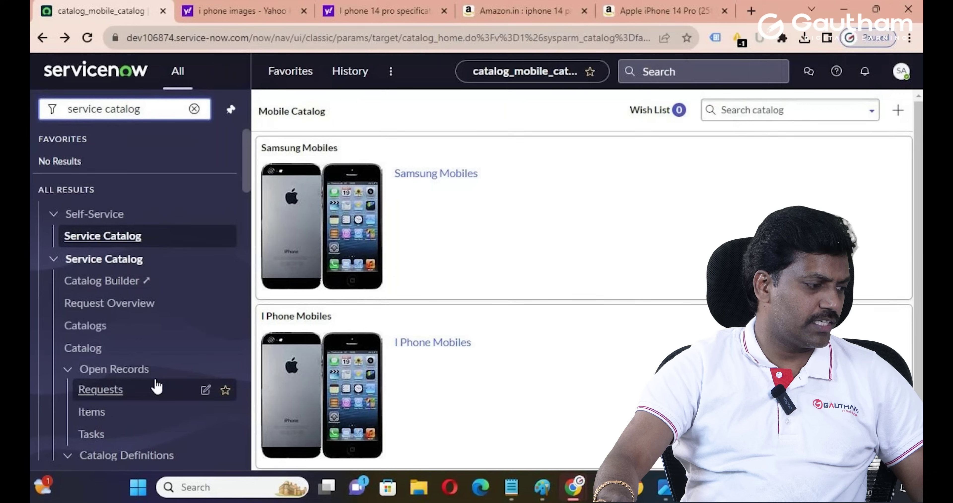
scroll(149, 384, down, 12)
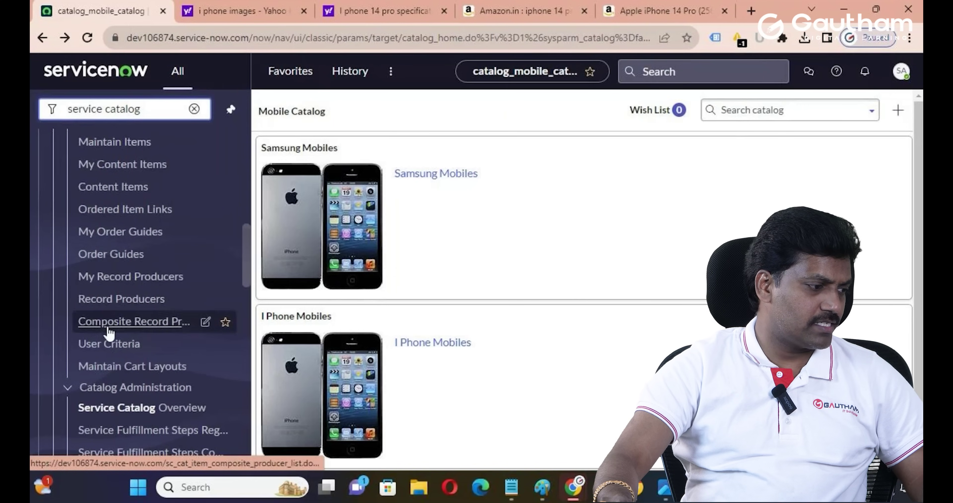
click(125, 254)
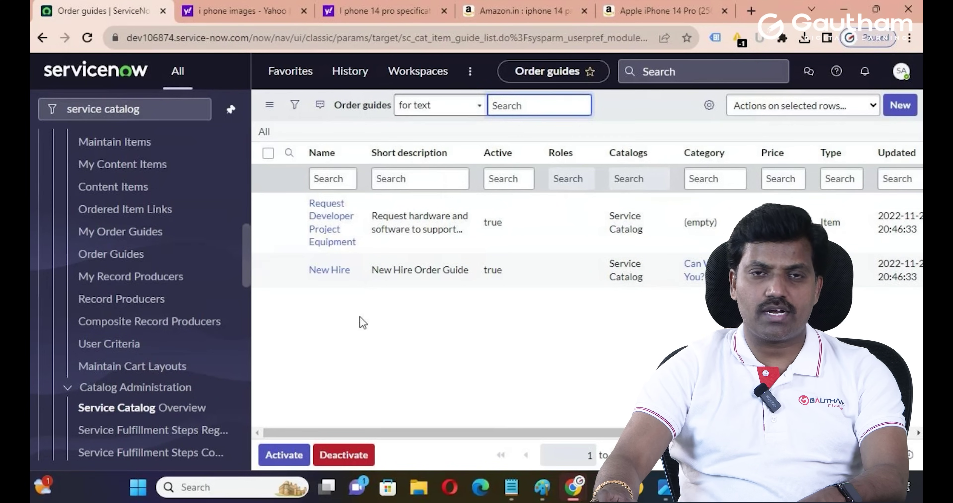
click(900, 106)
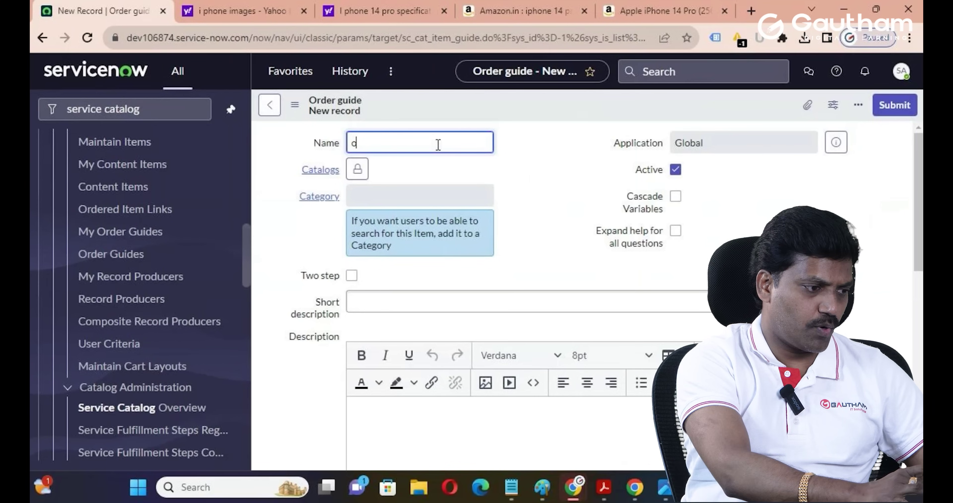
- Name the order guide 'OnBoarding' and set its catalog to Service Catalog
text(On)
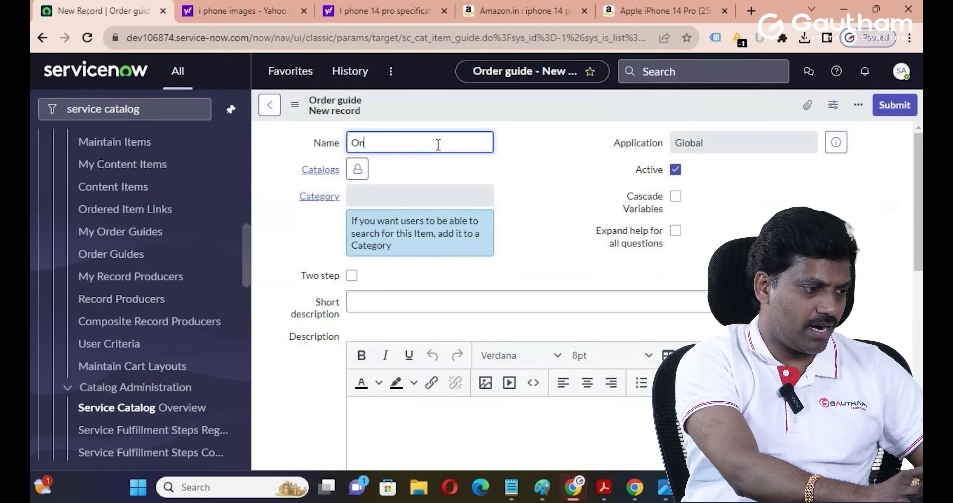
text(Board)
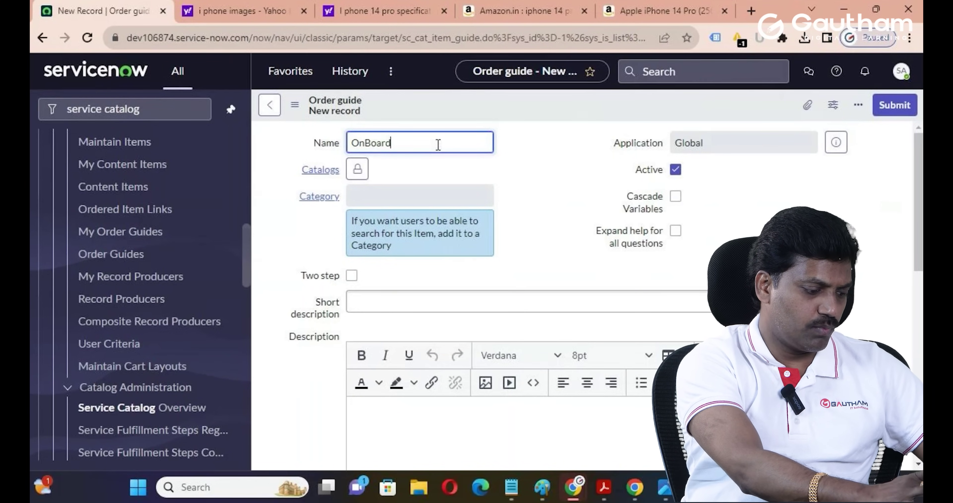
text(ing)
click(559, 179)
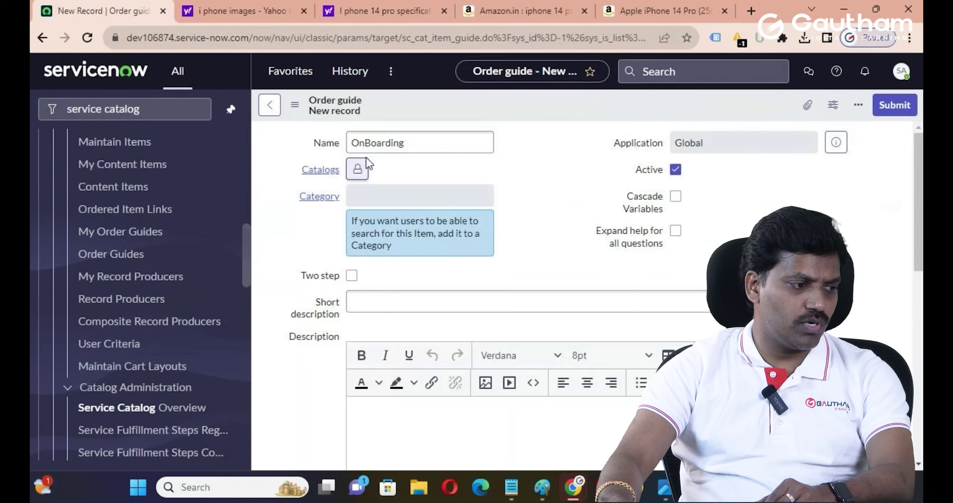
click(361, 170)
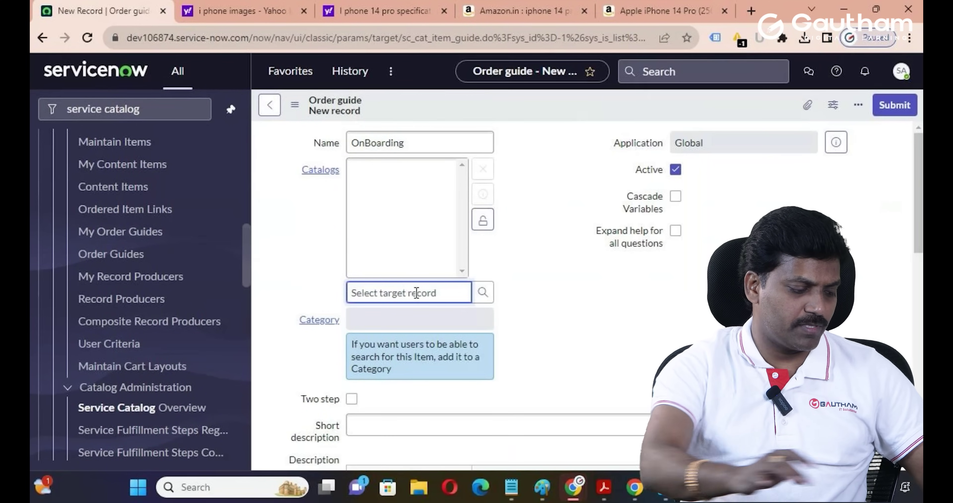
text(service)
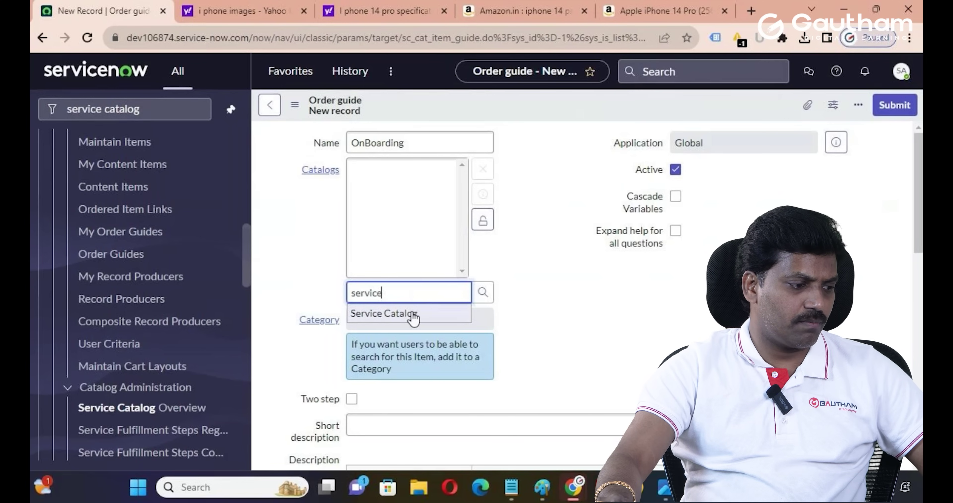
click(400, 313)
click(482, 221)
- Set the category to 'Can We Help You?' and enable Expand help for all questions
click(412, 197)
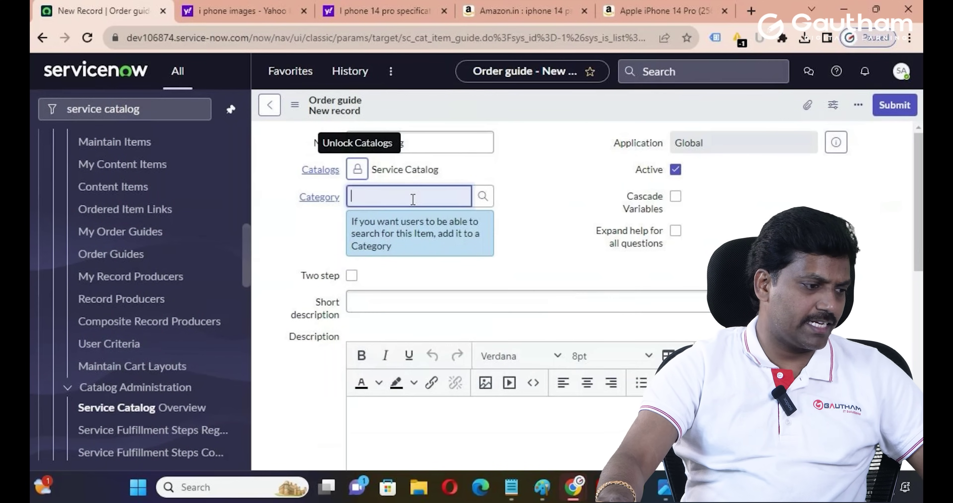
text(can w)
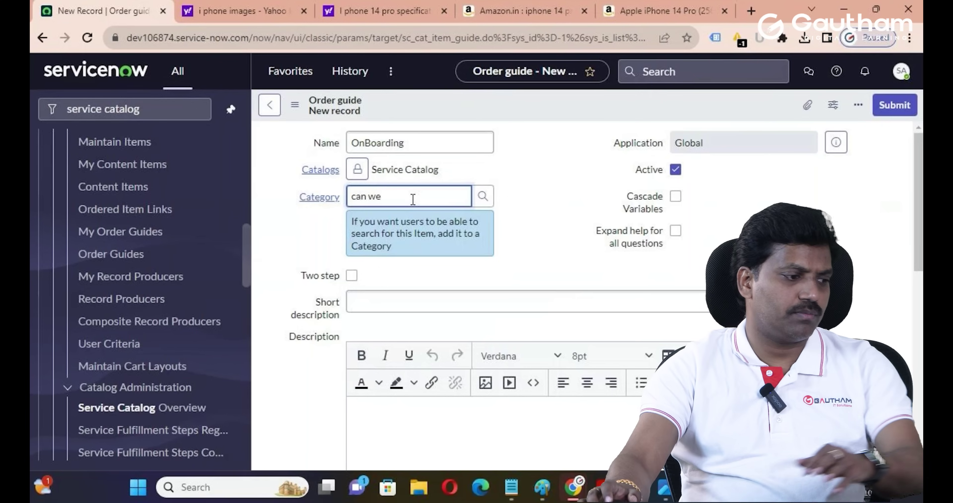
text(e)
click(415, 234)
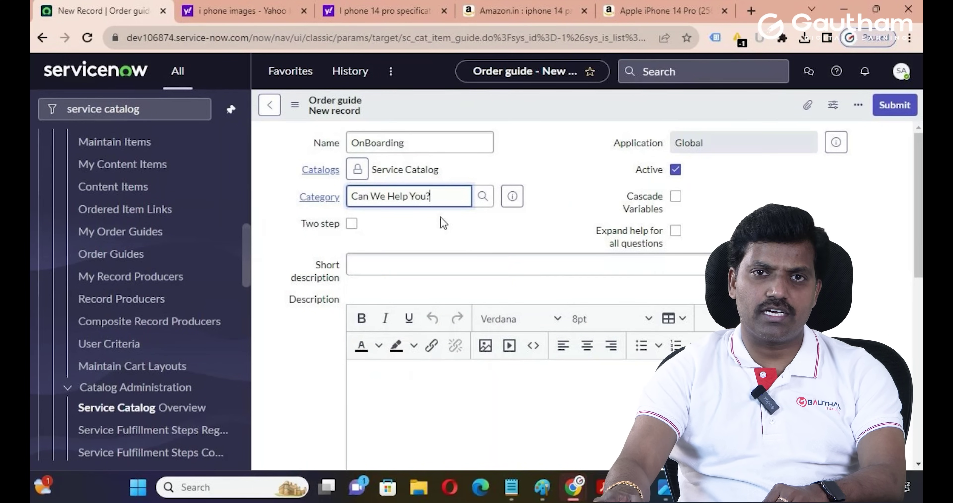
scroll(445, 222, down, 1)
scroll(446, 222, up, 1)
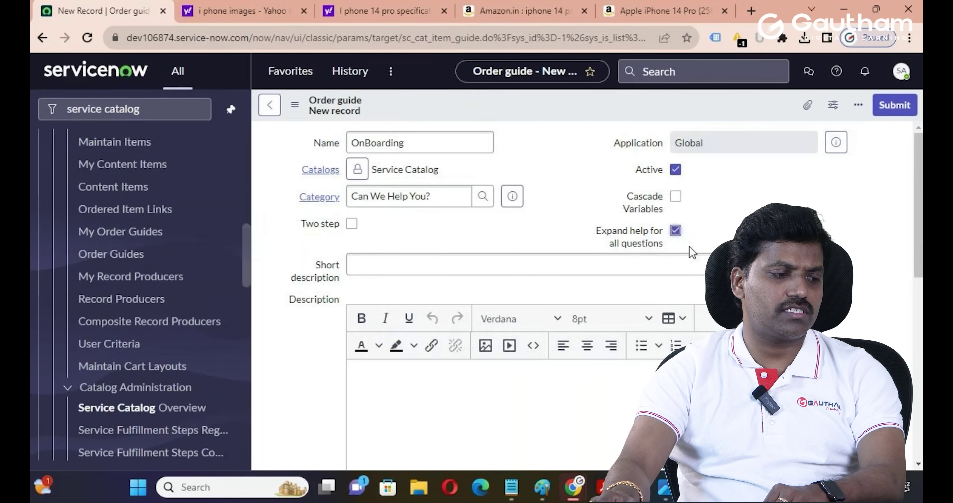
click(460, 264)
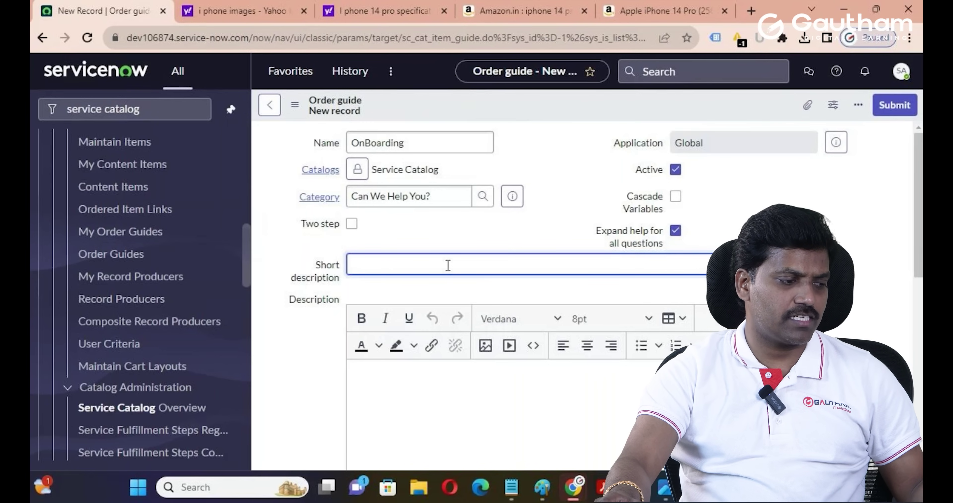
- Enter the search tag 'OnBoradind' in the order guide's Meta field
scroll(447, 265, down, 2)
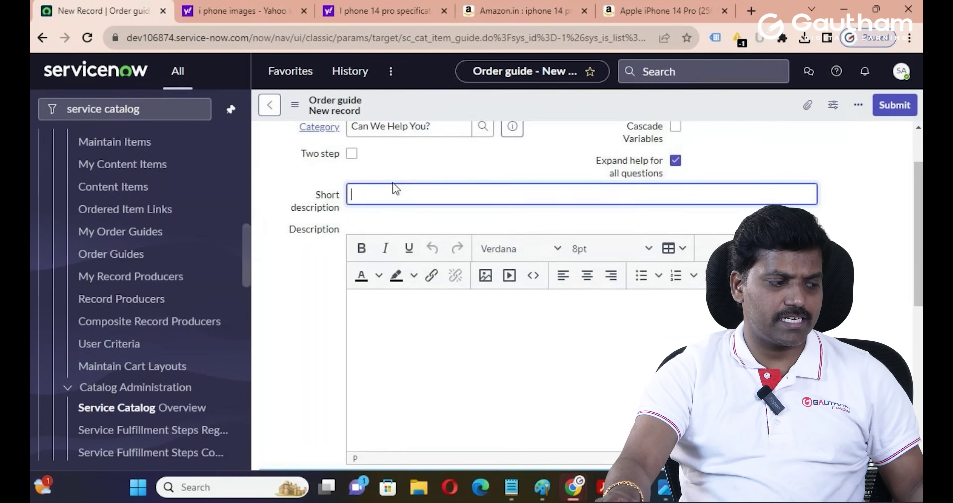
scroll(407, 235, down, 2)
click(416, 247)
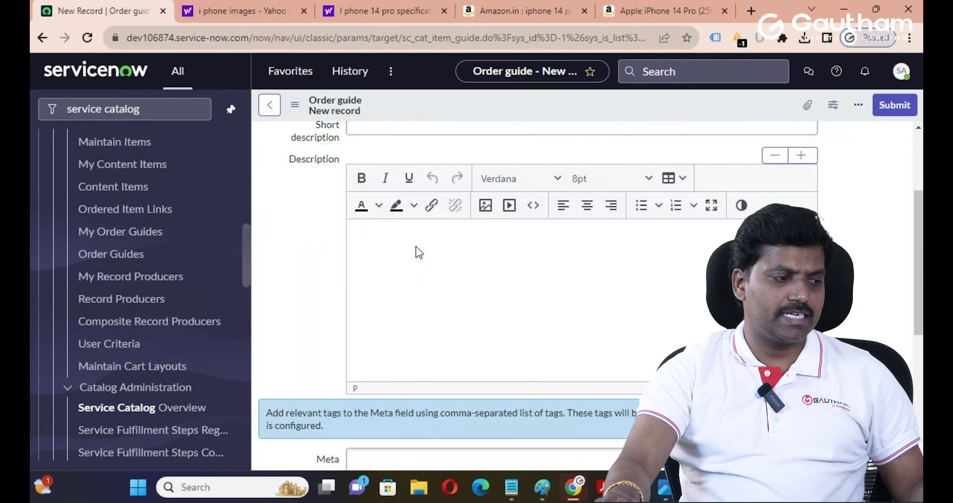
scroll(417, 250, down, 4)
scroll(417, 251, up, 6)
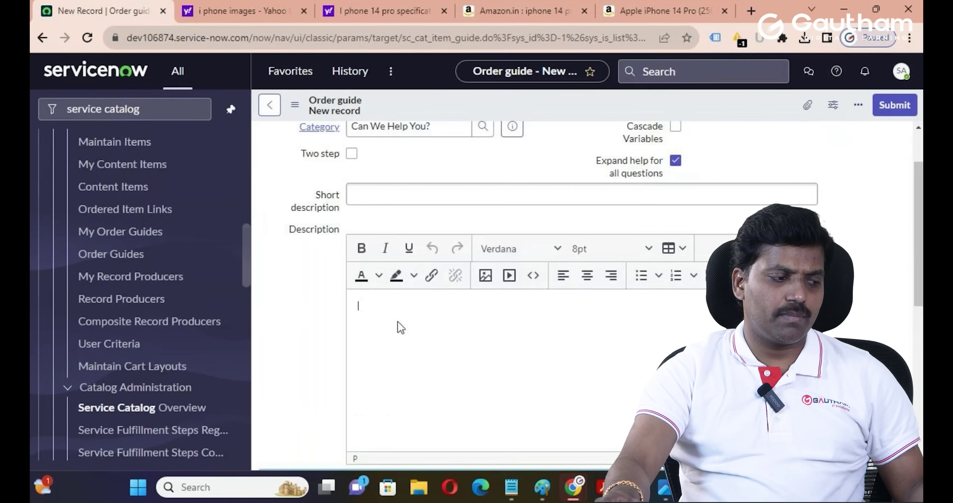
scroll(412, 314, down, 10)
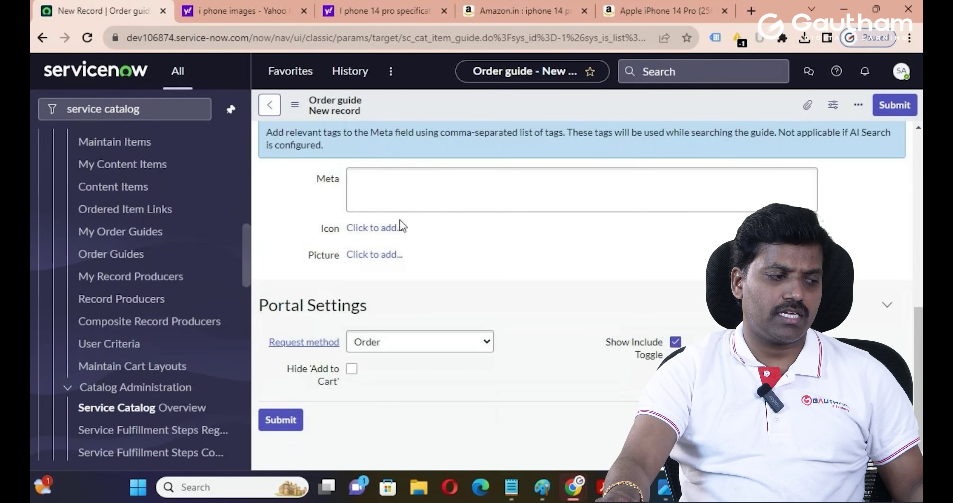
click(393, 192)
click(393, 193)
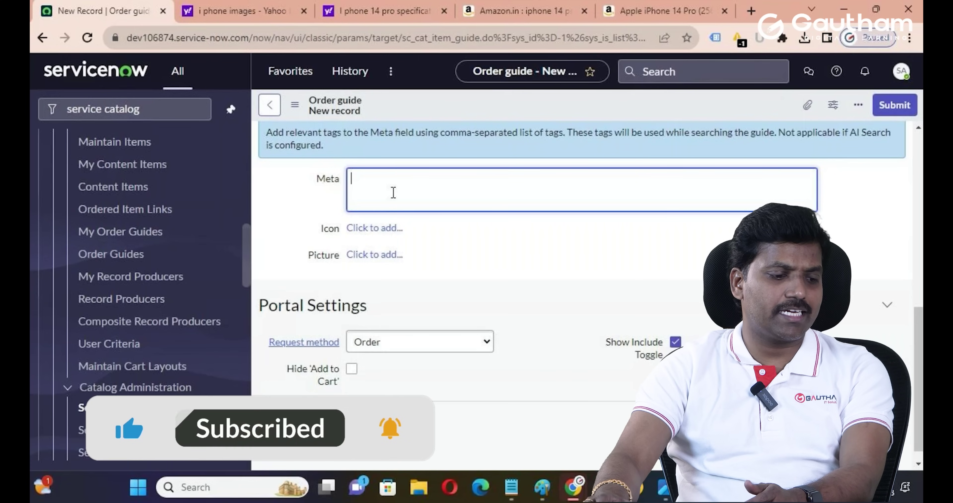
text(On)
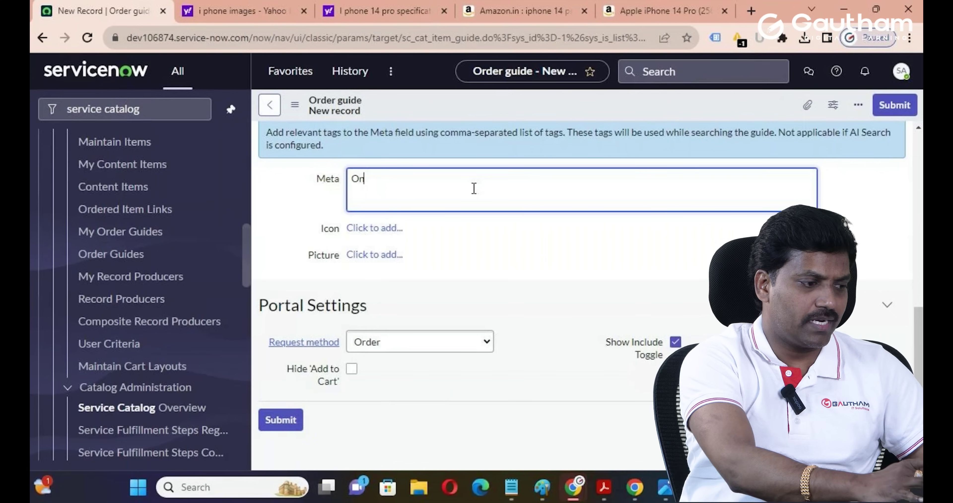
text(Borad)
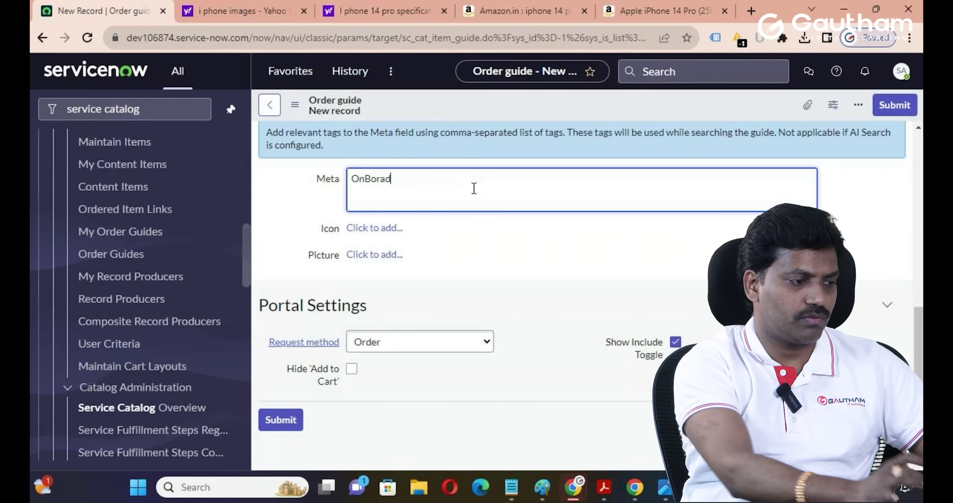
text(ind)
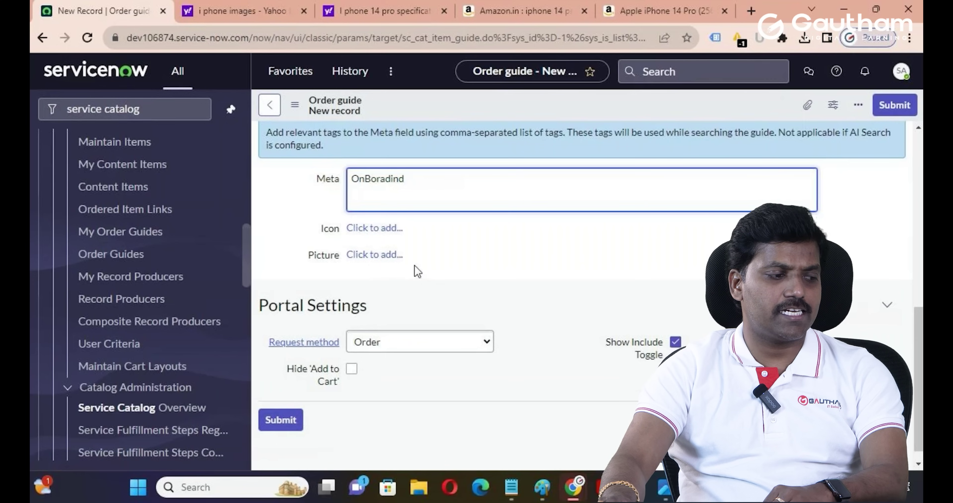
- Choose Request as the request method and submit the OnBoarding order guide
click(488, 346)
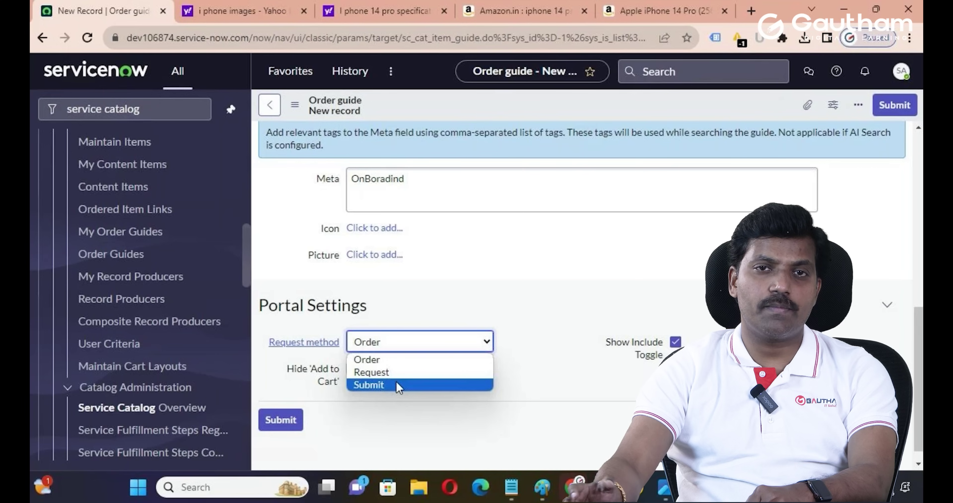
click(418, 374)
scroll(458, 397, up, 10)
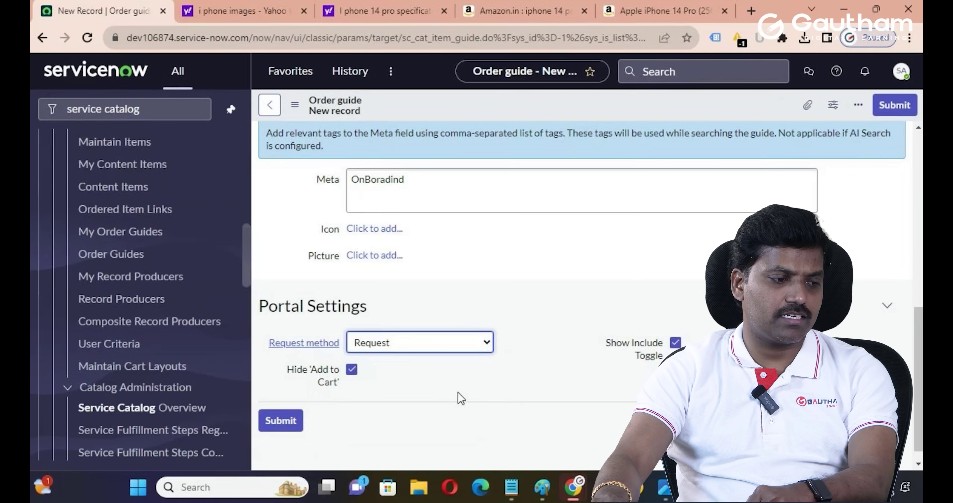
click(894, 105)
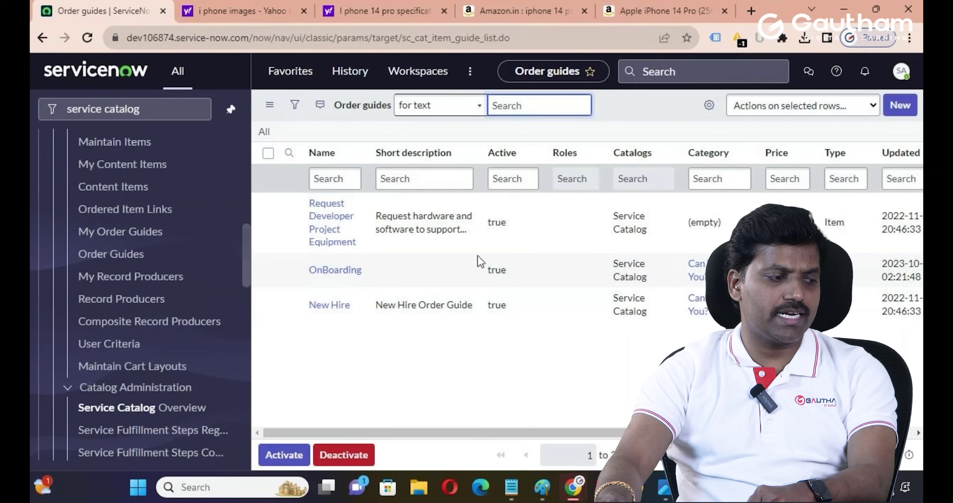
- Select the instance's base URL in the address bar for copying, and close the Amazon and Apple tabs
click(284, 41)
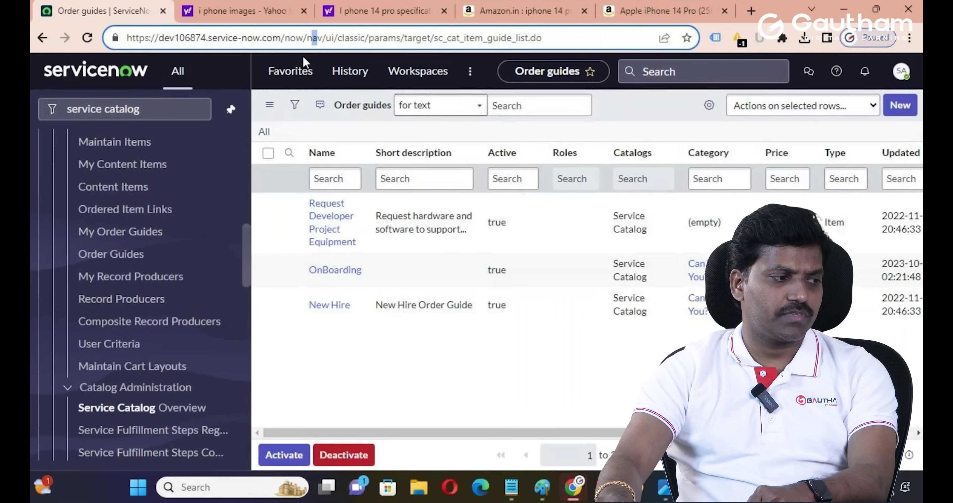
key(shift+Home)
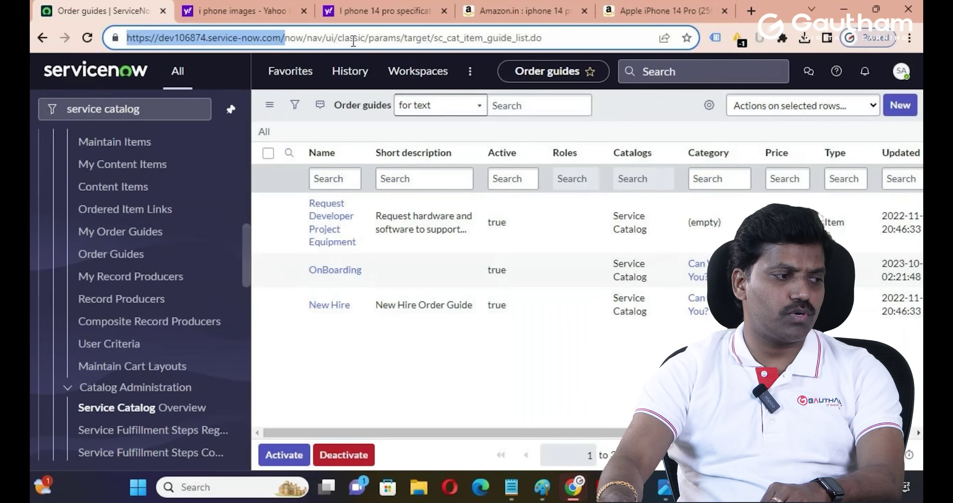
click(282, 37)
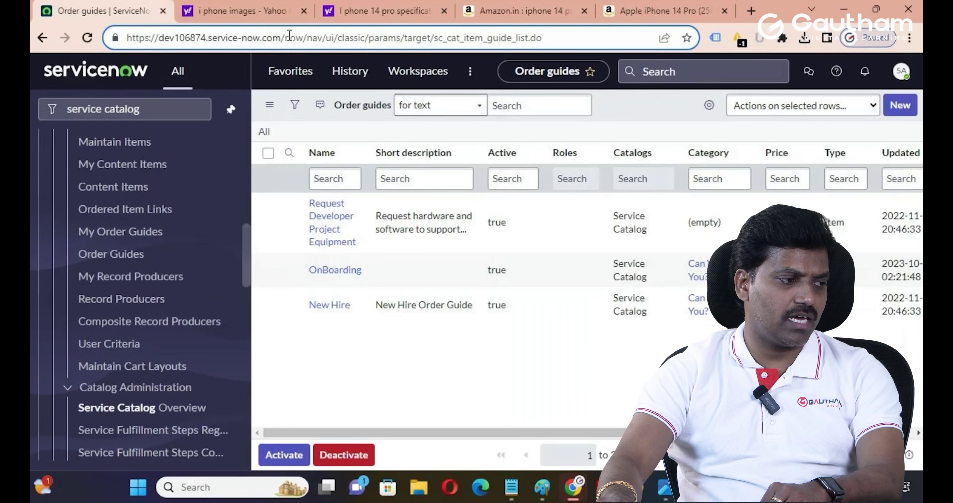
drag(287, 35, 117, 35)
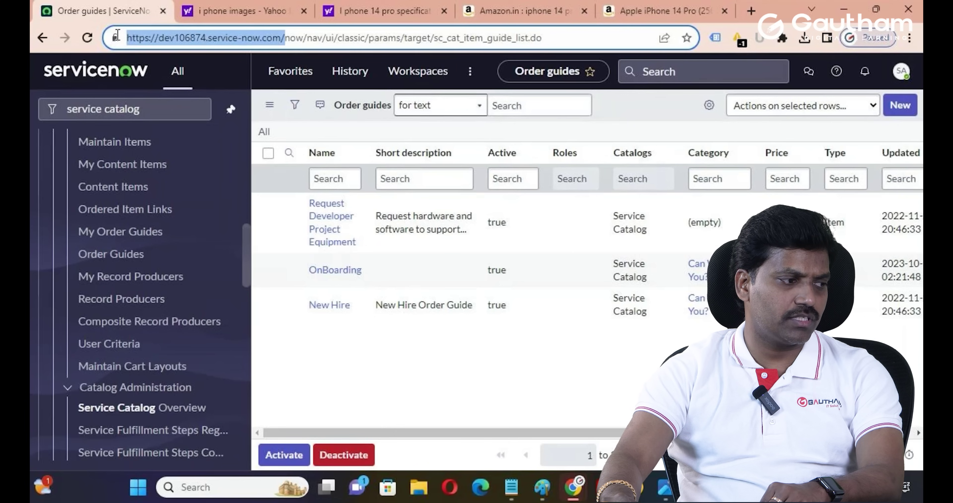
double_click(177, 37)
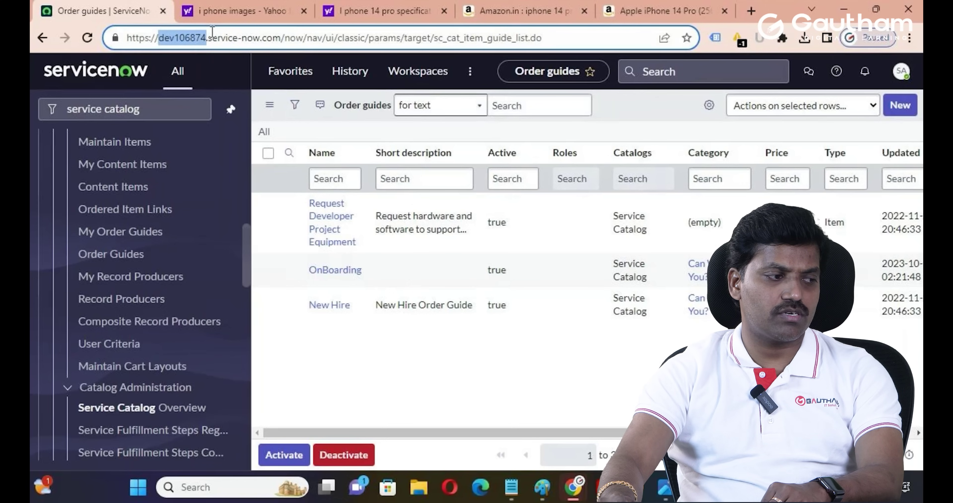
click(254, 37)
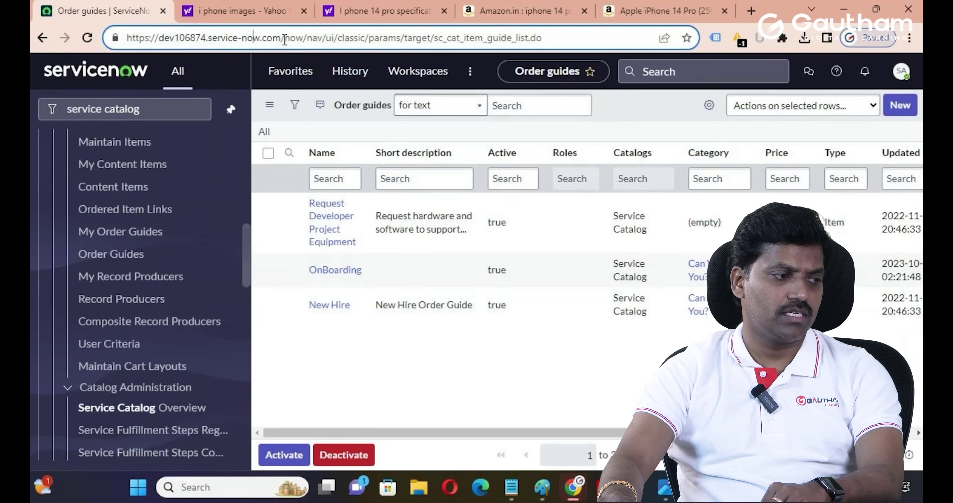
drag(285, 38, 126, 38)
key(ctrl+c)
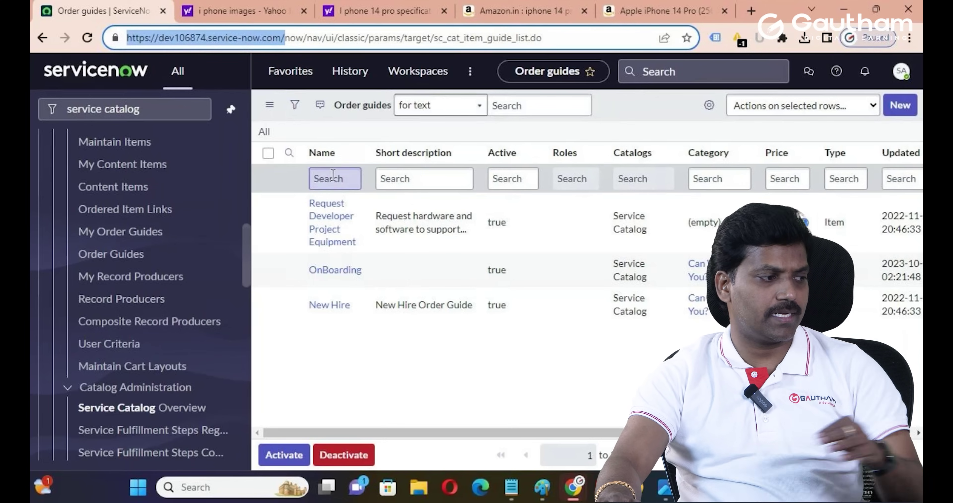
click(585, 11)
click(584, 11)
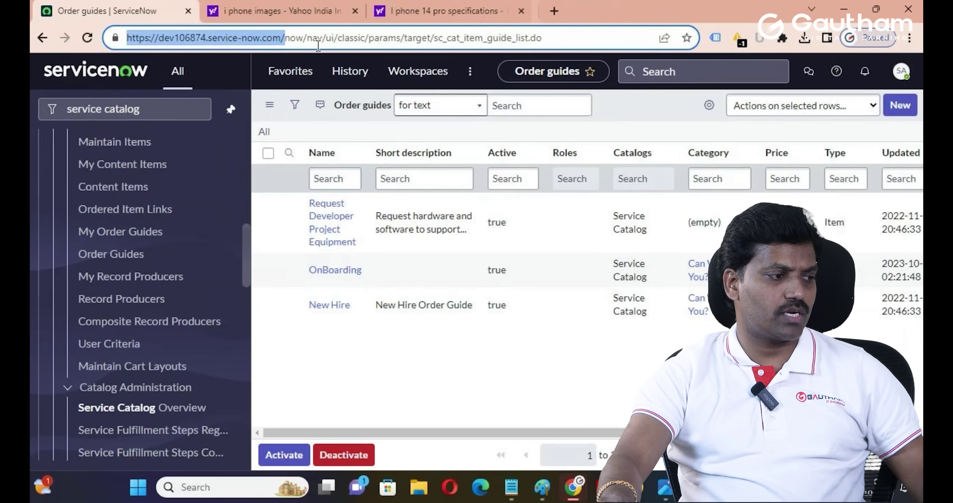
- In a new tab, load the instance's /sp Service Portal URL and close both iPhone tabs
click(551, 11)
key(ctrl+v)
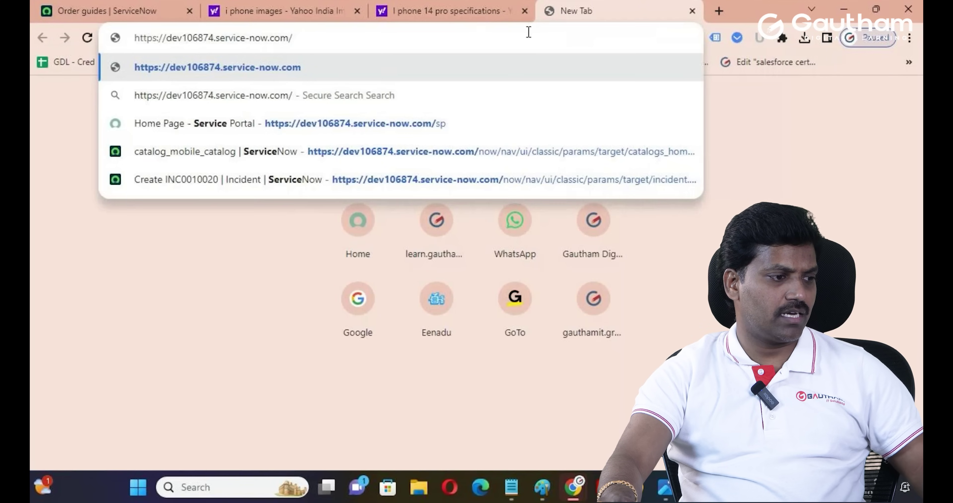
click(524, 11)
click(357, 12)
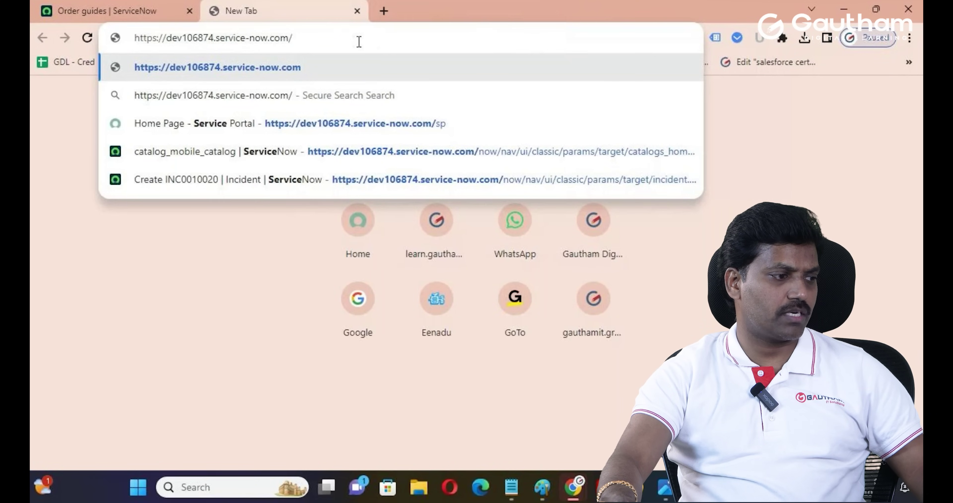
text(sp)
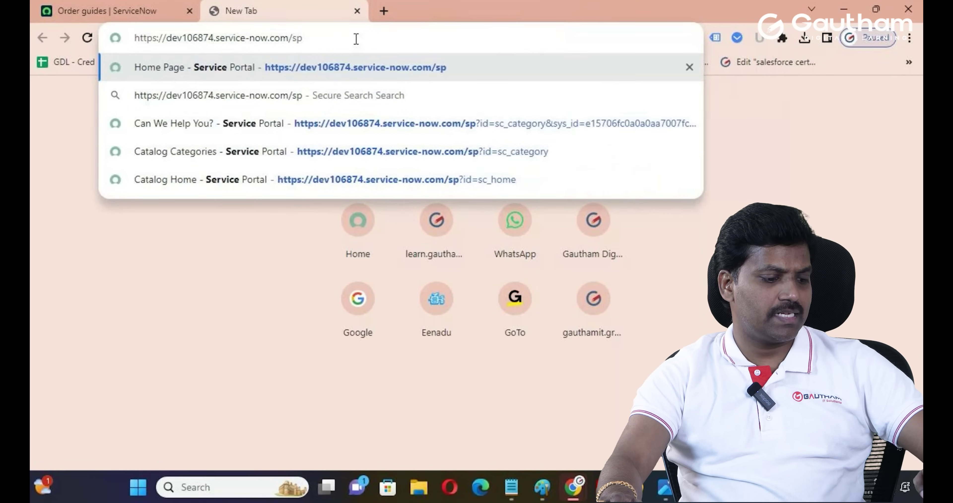
key(Return)
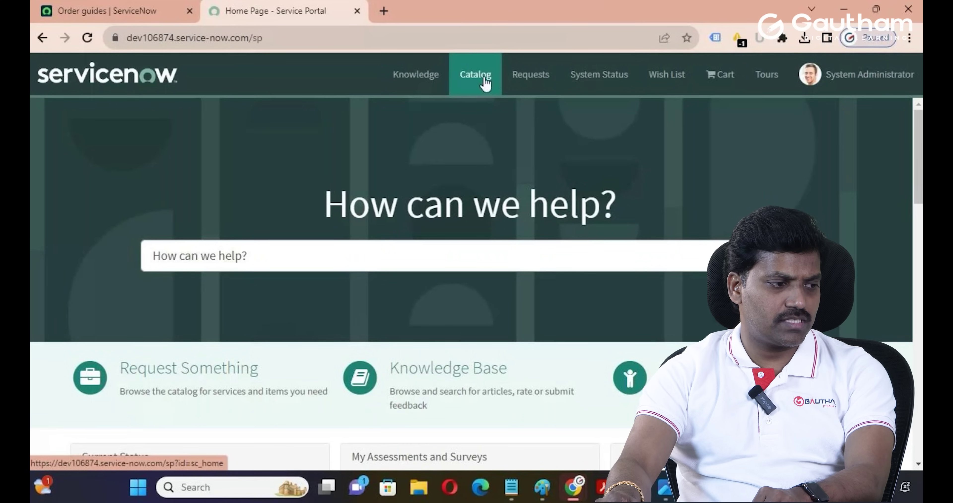
- Browse the portal Catalog by categories and open 'Can We Help You?' to find OnBoarding
click(484, 82)
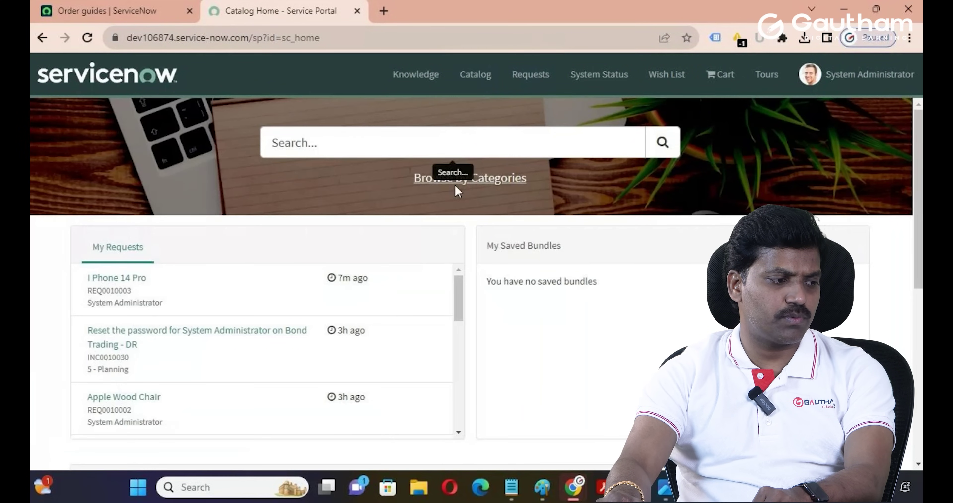
click(460, 187)
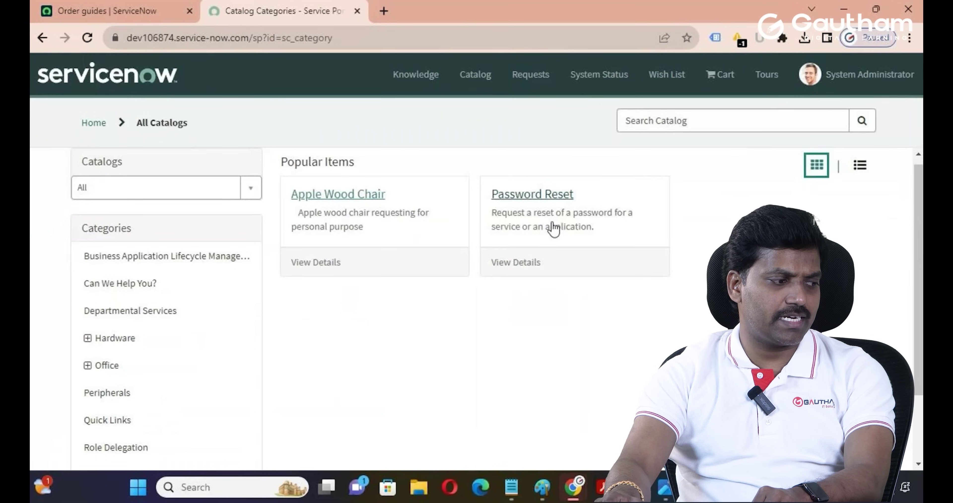
click(123, 284)
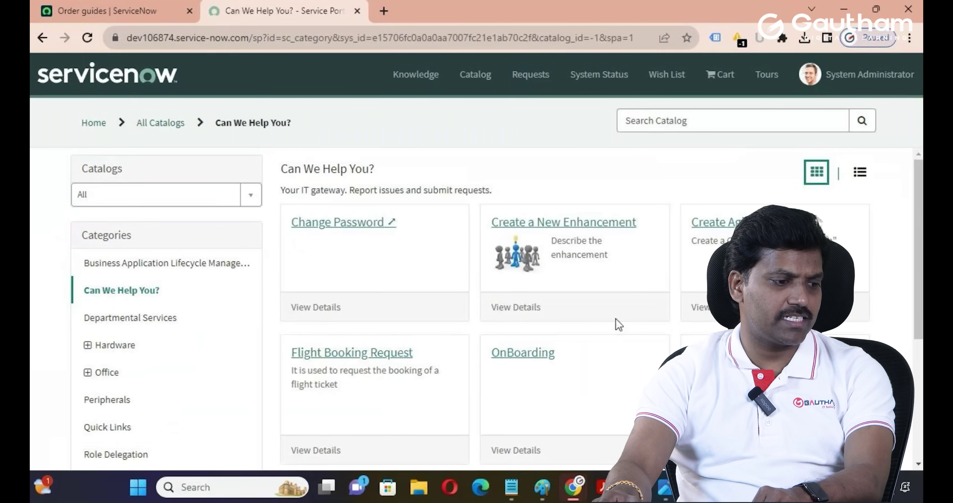
scroll(551, 301, down, 2)
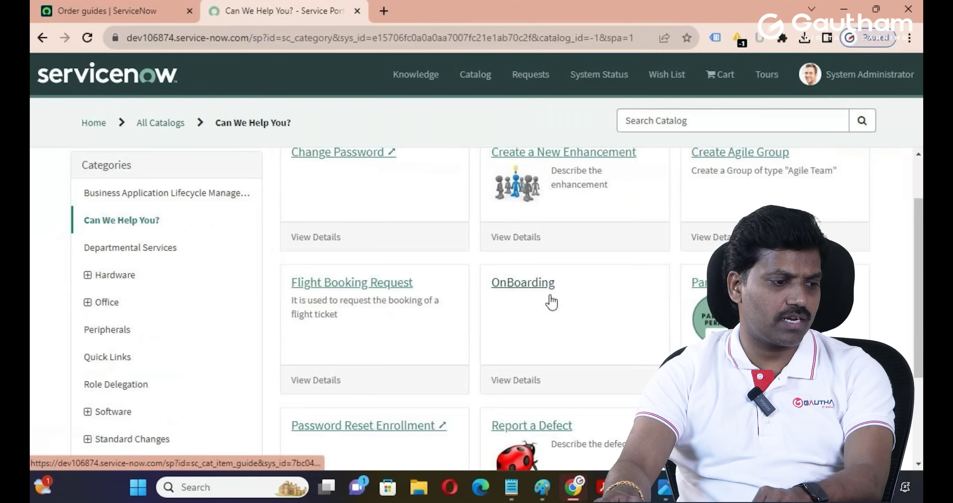
scroll(552, 306, up, 2)
scroll(553, 313, down, 2)
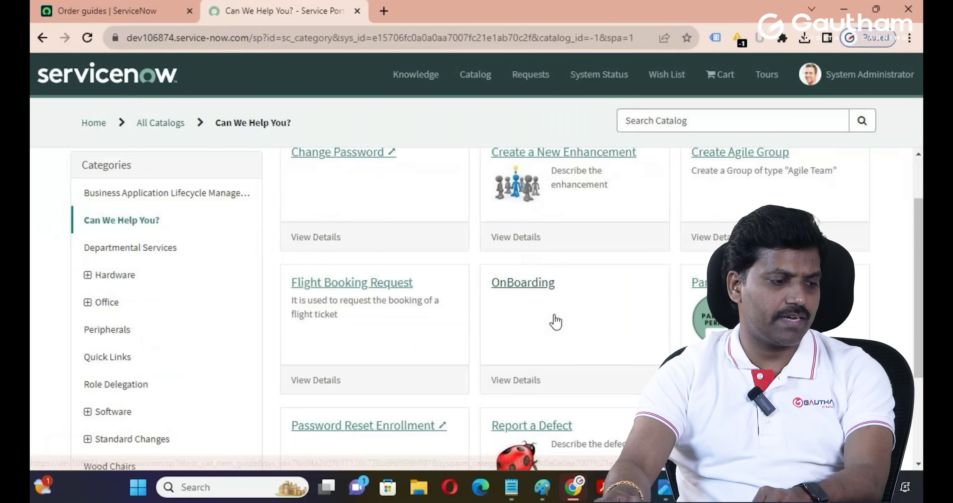
- View the OnBoarding item, go back, and load more items with Show More Items
click(539, 320)
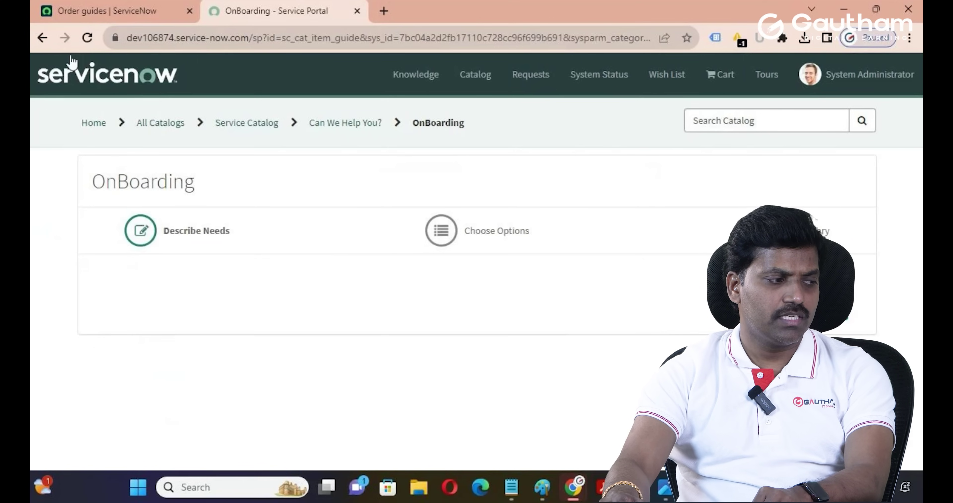
click(43, 37)
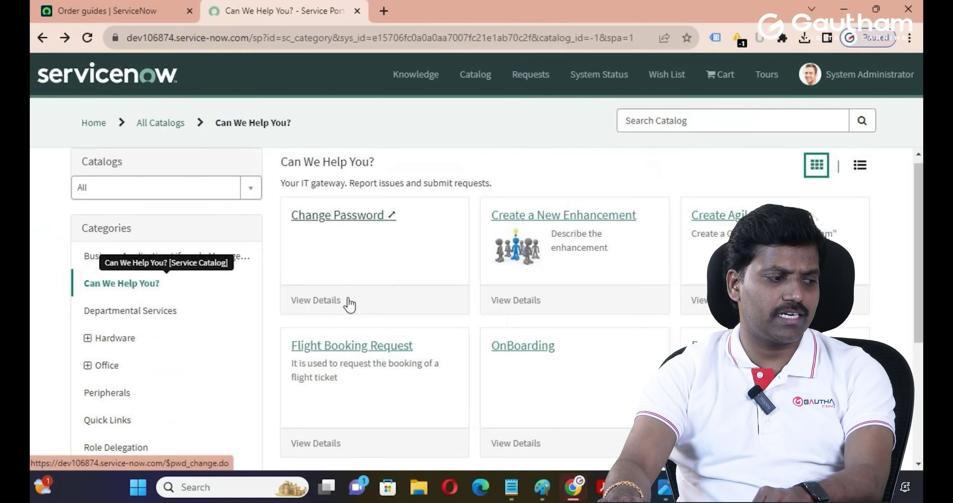
scroll(511, 381, down, 5)
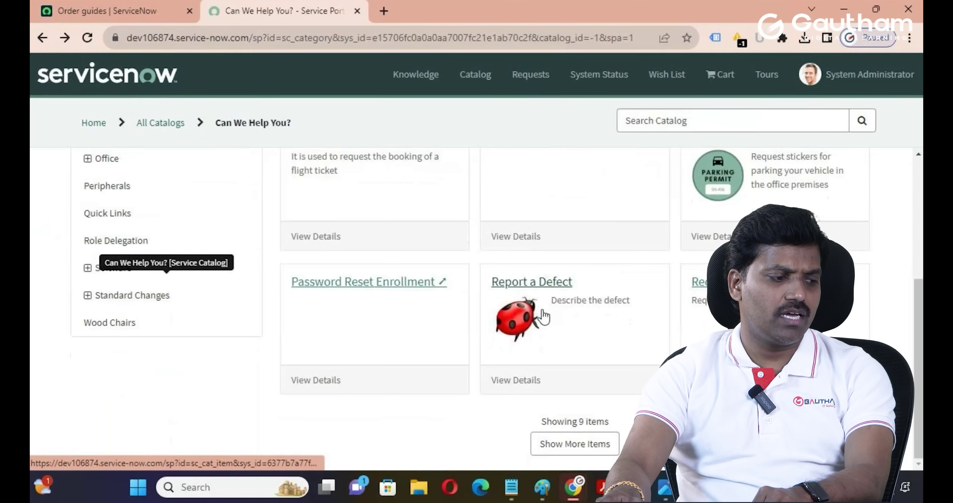
scroll(440, 359, up, 5)
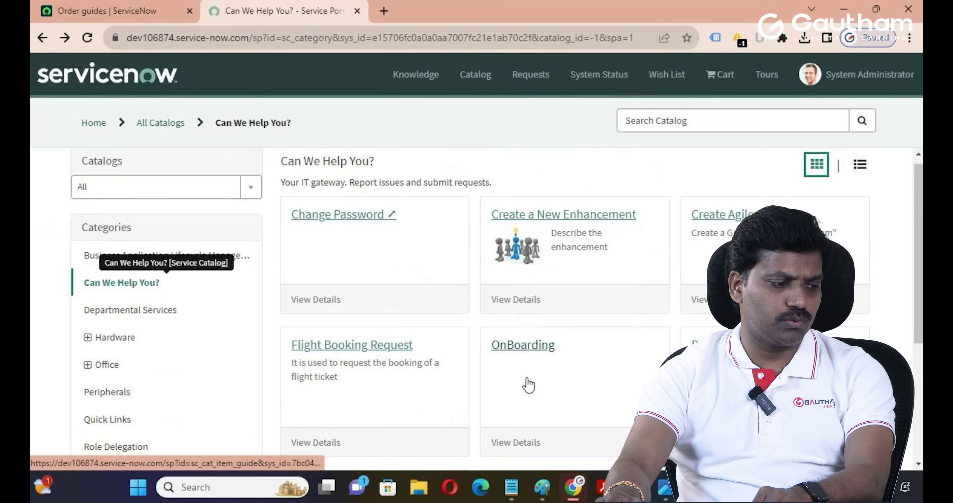
scroll(526, 384, down, 5)
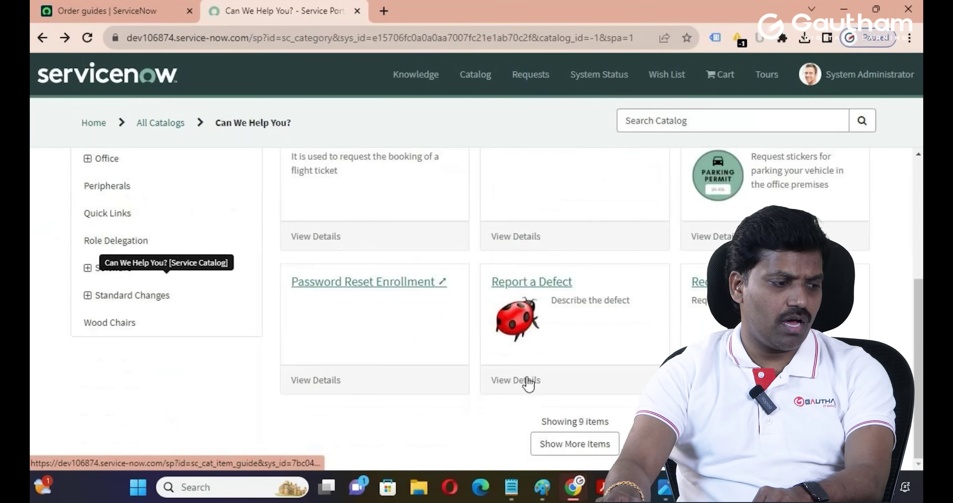
click(574, 448)
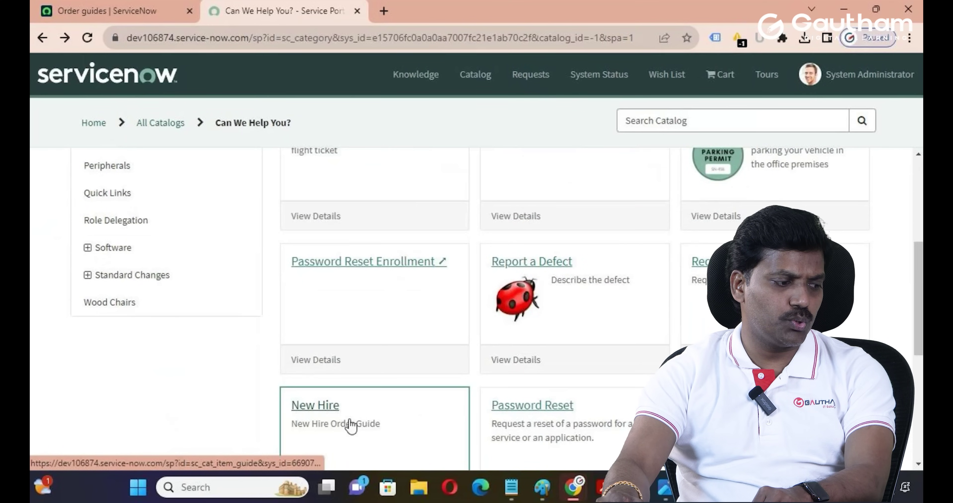
- Open the New Hire order guide and scroll through its Describe Needs services and hiring fields
click(385, 448)
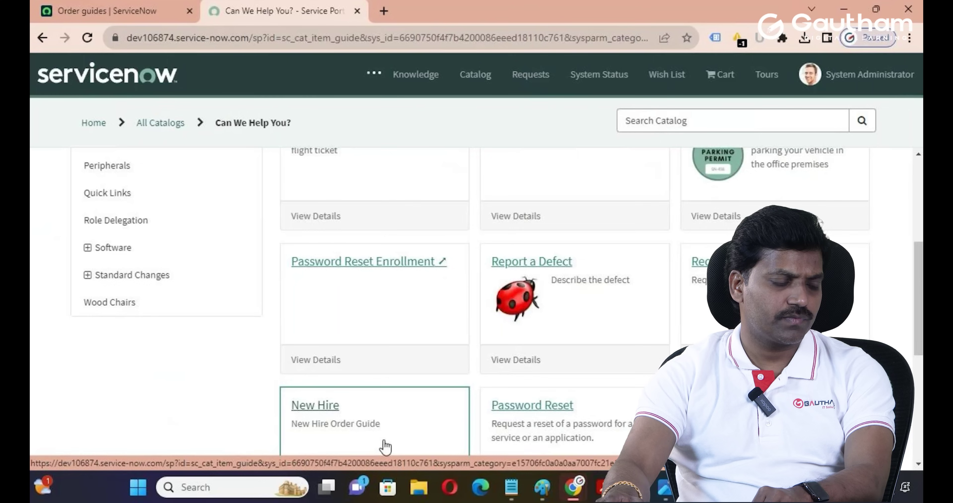
scroll(469, 336, down, 5)
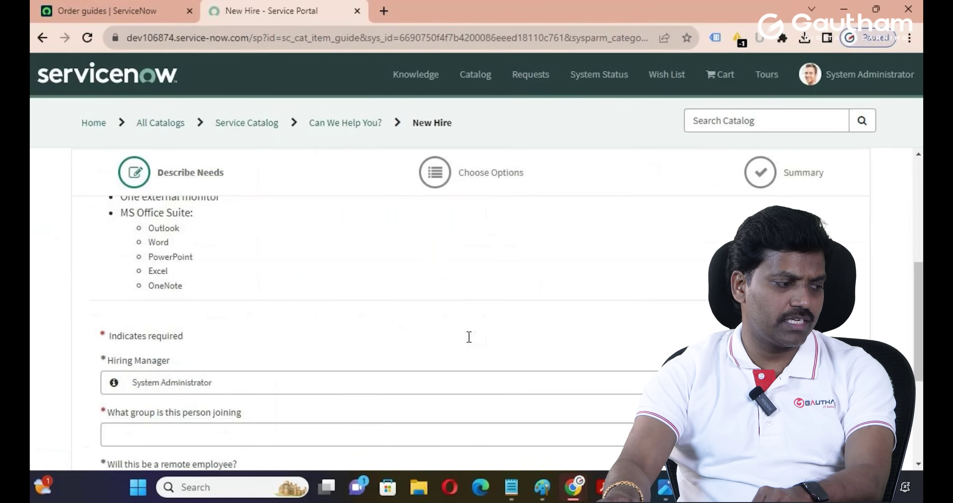
scroll(362, 332, down, 5)
scroll(260, 369, up, 1)
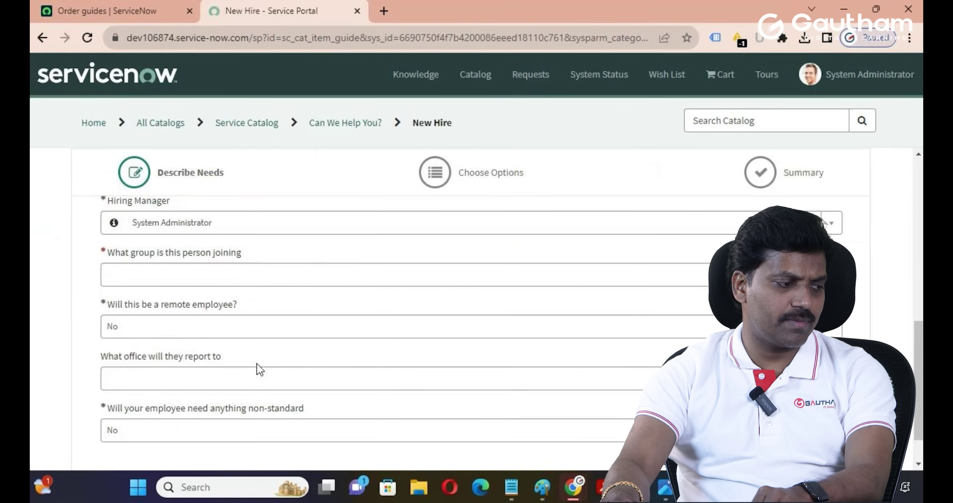
scroll(260, 369, up, 1)
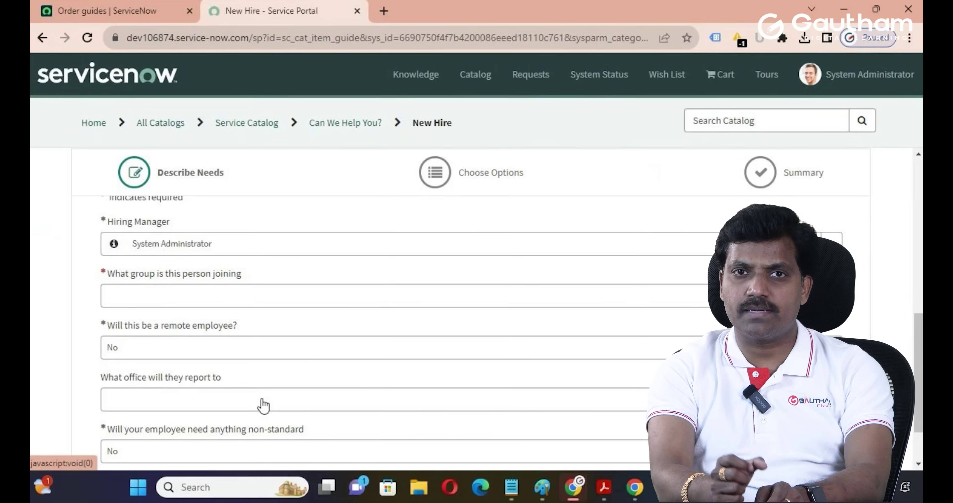
scroll(244, 326, up, 2)
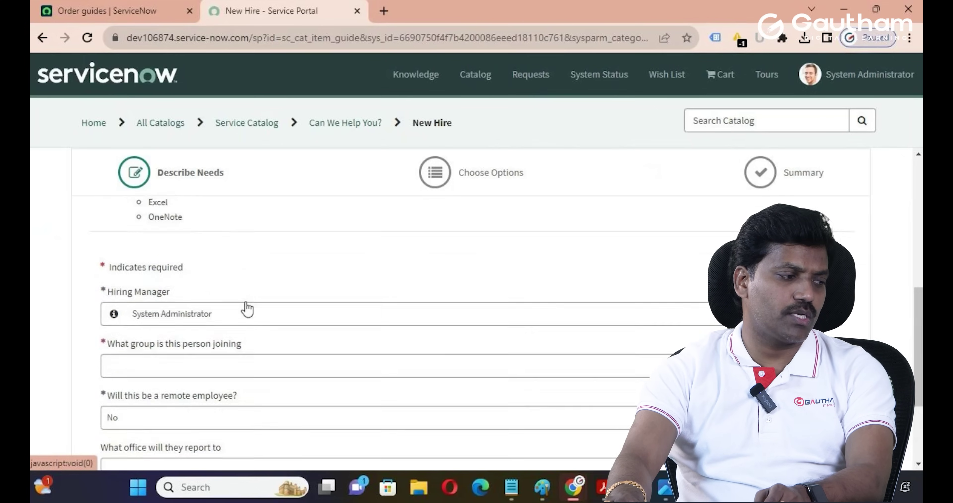
scroll(258, 352, down, 3)
scroll(264, 382, up, 7)
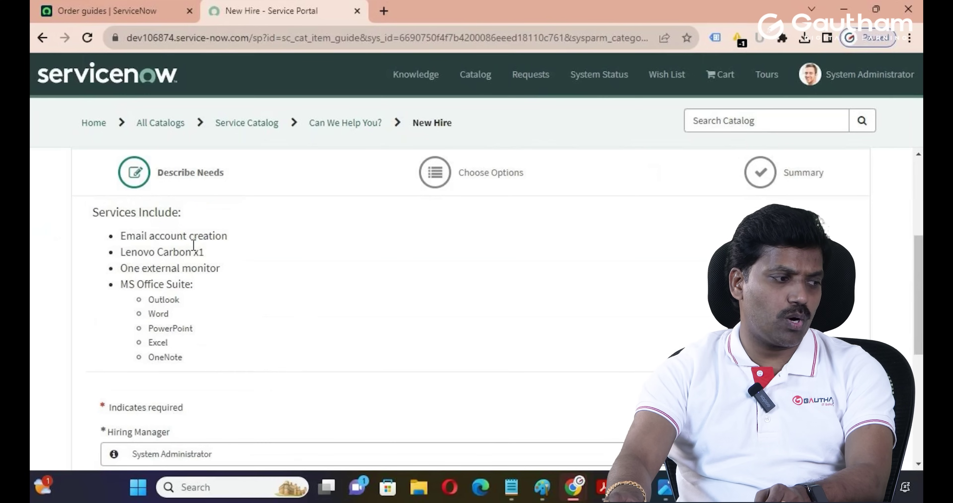
scroll(280, 327, down, 7)
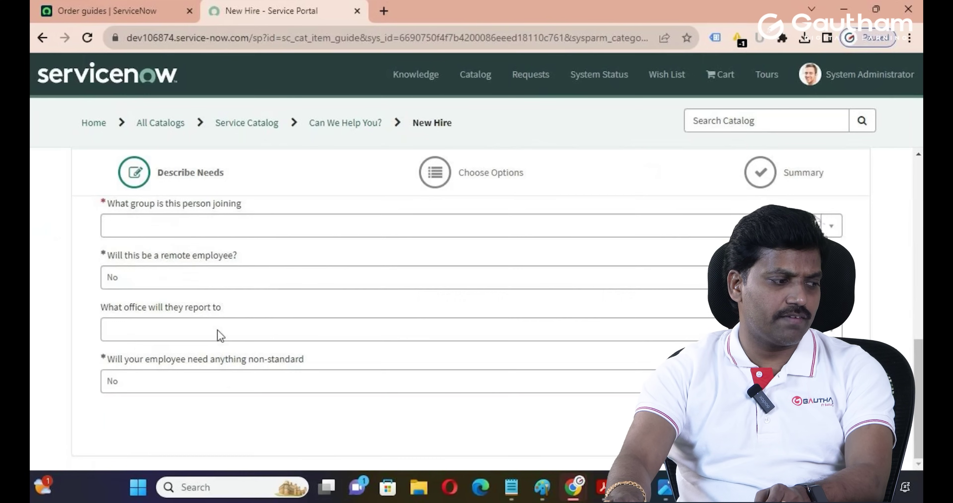
scroll(240, 355, up, 5)
scroll(258, 373, down, 4)
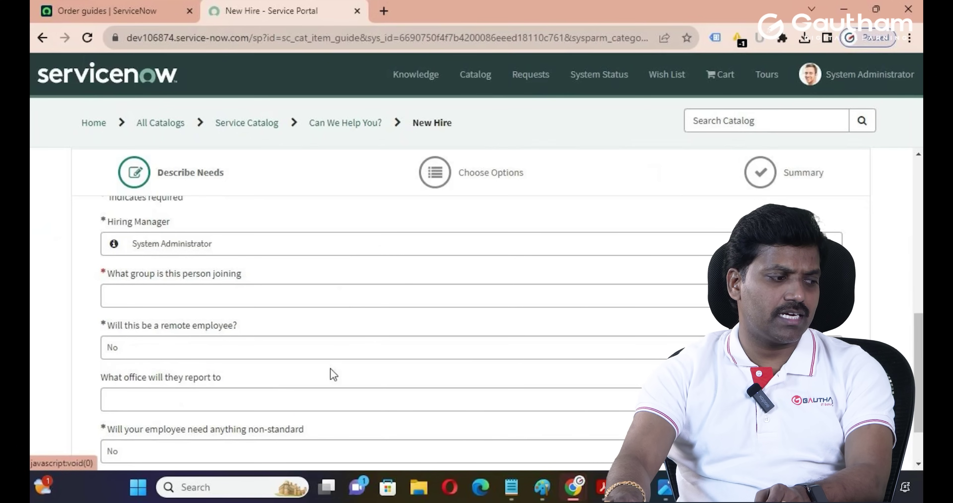
scroll(330, 351, down, 2)
scroll(330, 351, up, 5)
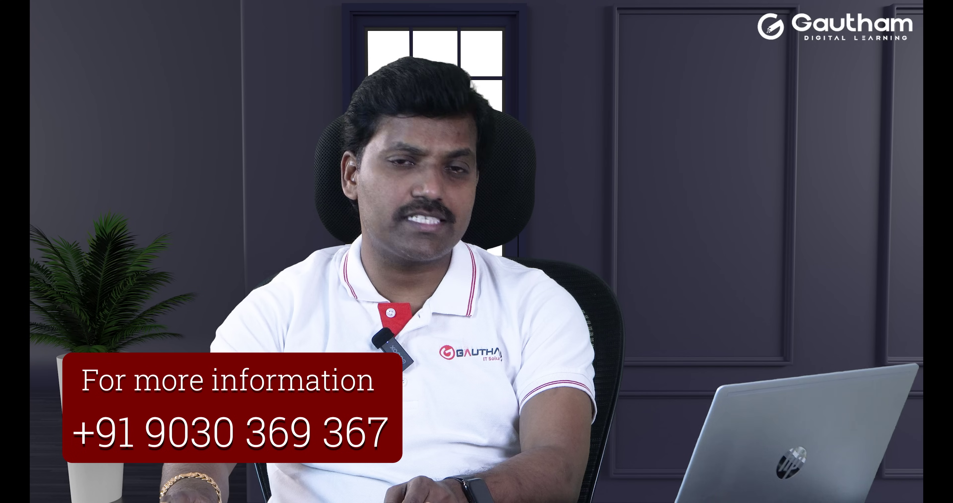